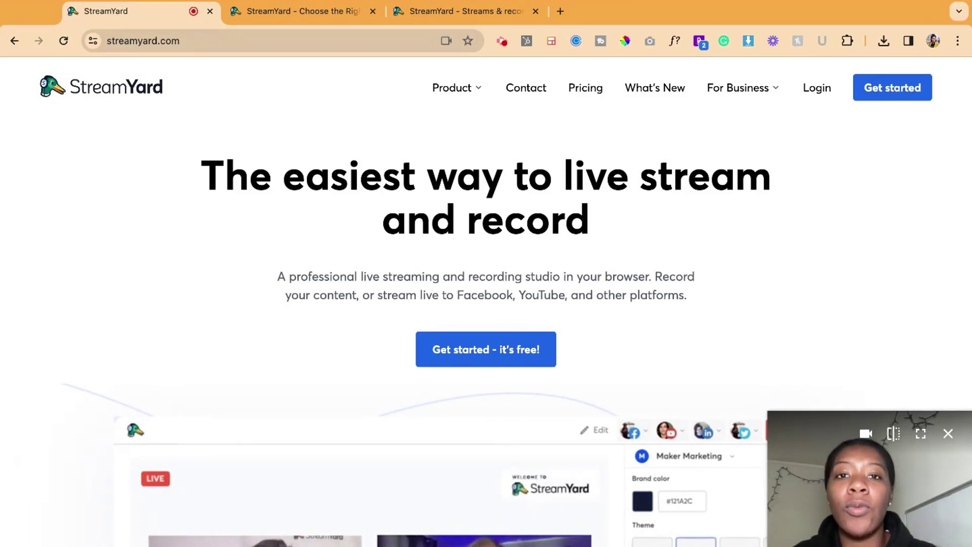
Scroll down through the StreamYard homepage to review its features
{"action": "scroll", "coordinate": [814, 339], "scroll_direction": "down", "scroll_amount": 4}
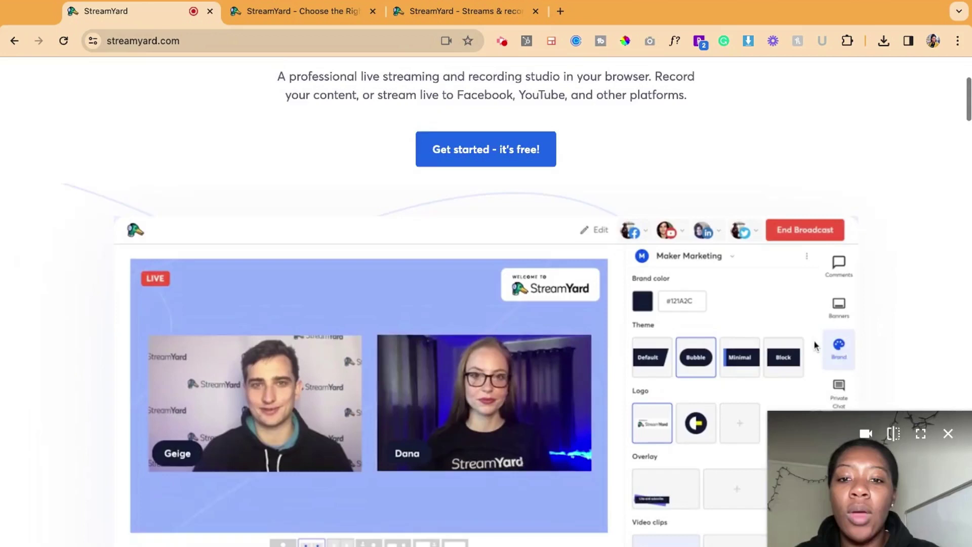
{"action": "scroll", "coordinate": [814, 341], "scroll_direction": "down", "scroll_amount": 4}
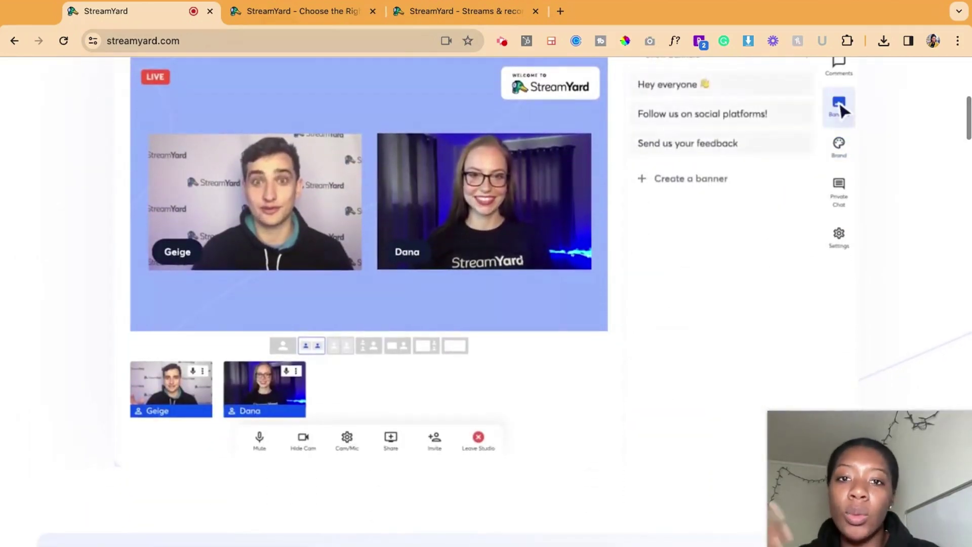
{"action": "scroll", "coordinate": [814, 341], "scroll_direction": "down", "scroll_amount": 9}
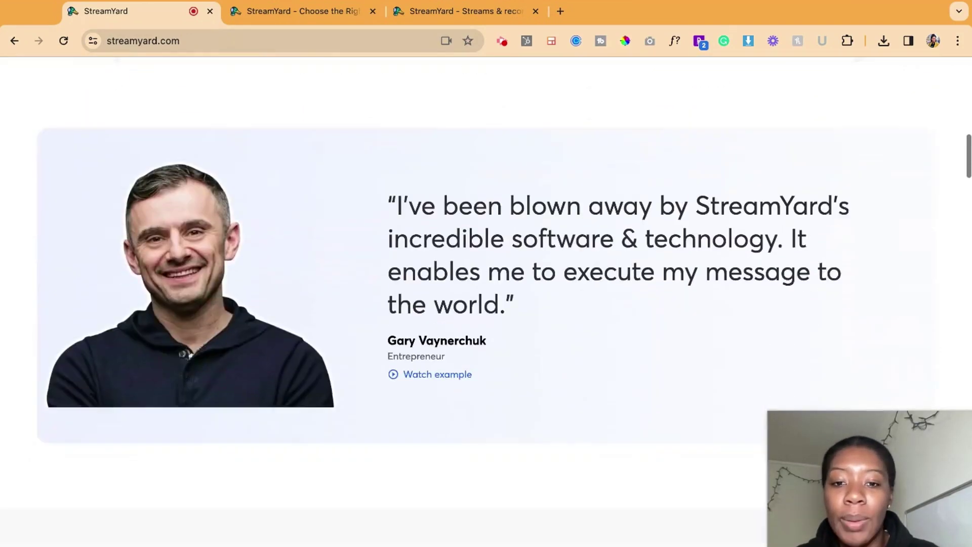
{"action": "scroll", "coordinate": [486, 304], "scroll_direction": "down", "scroll_amount": 2}
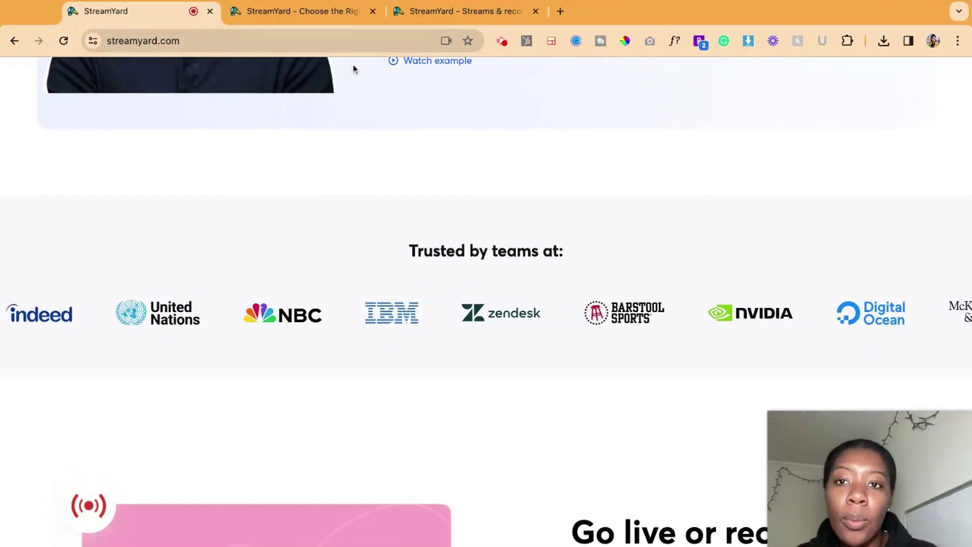
Bring up the pricing page and browse the Free, Basic and Professional plans
{"action": "left_click", "coordinate": [324, 13]}
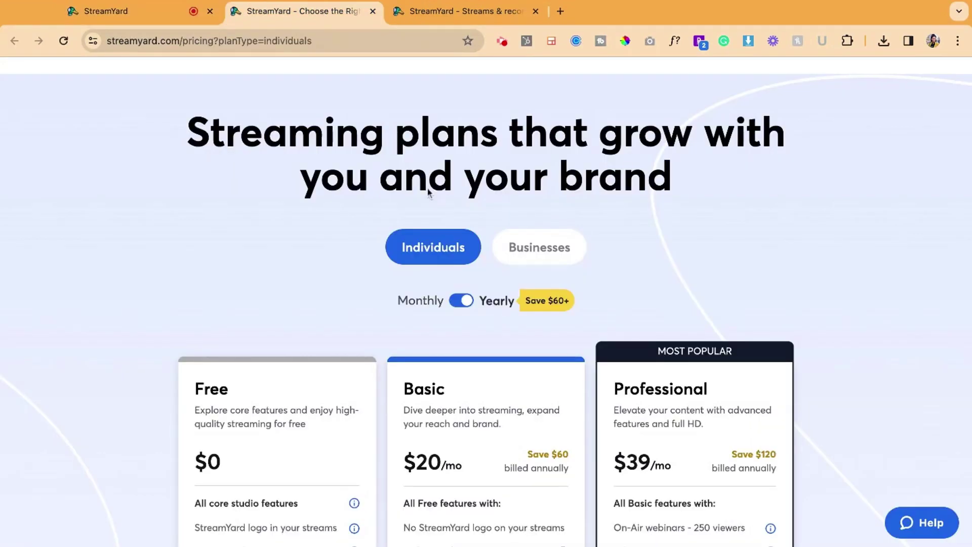
{"action": "scroll", "coordinate": [463, 274], "scroll_direction": "down", "scroll_amount": 1}
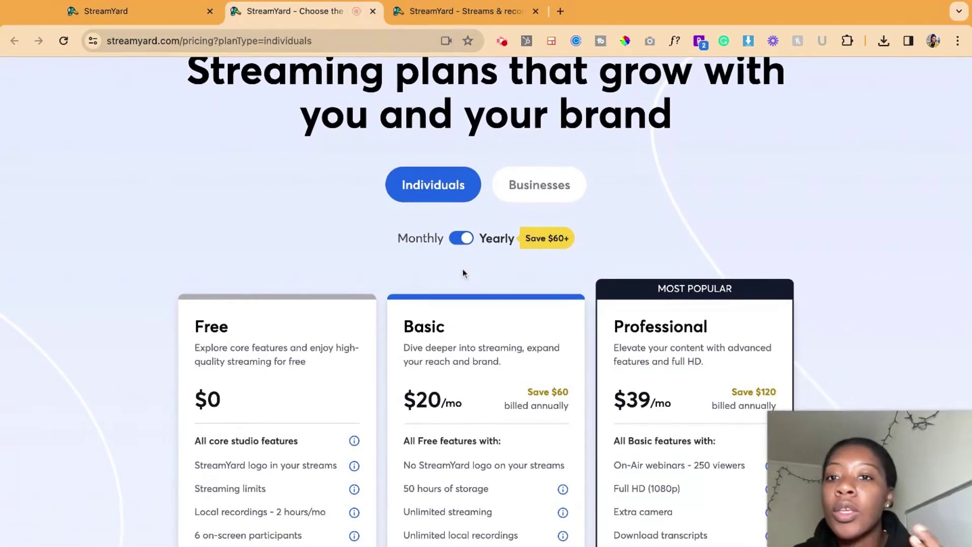
{"action": "scroll", "coordinate": [487, 303], "scroll_direction": "down", "scroll_amount": 1}
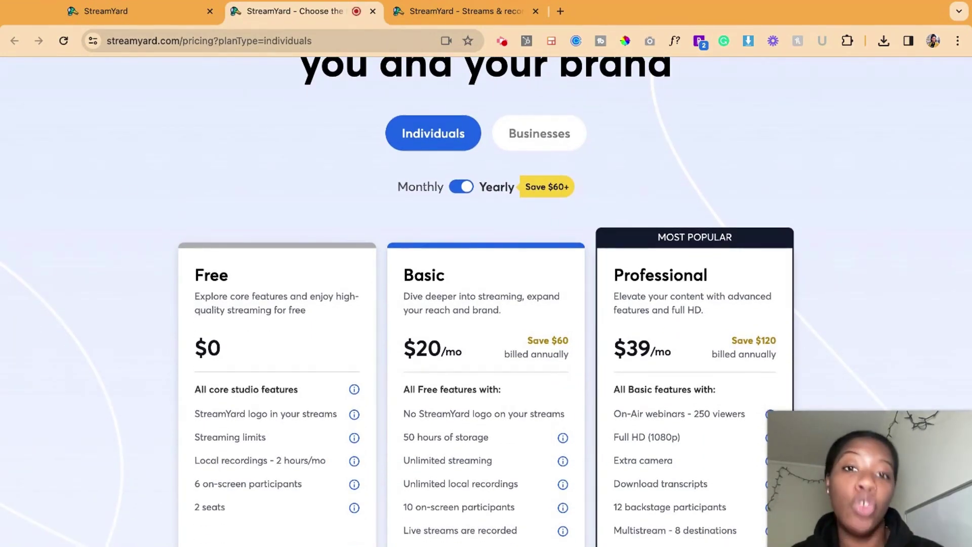
{"action": "scroll", "coordinate": [337, 284], "scroll_direction": "down", "scroll_amount": 2}
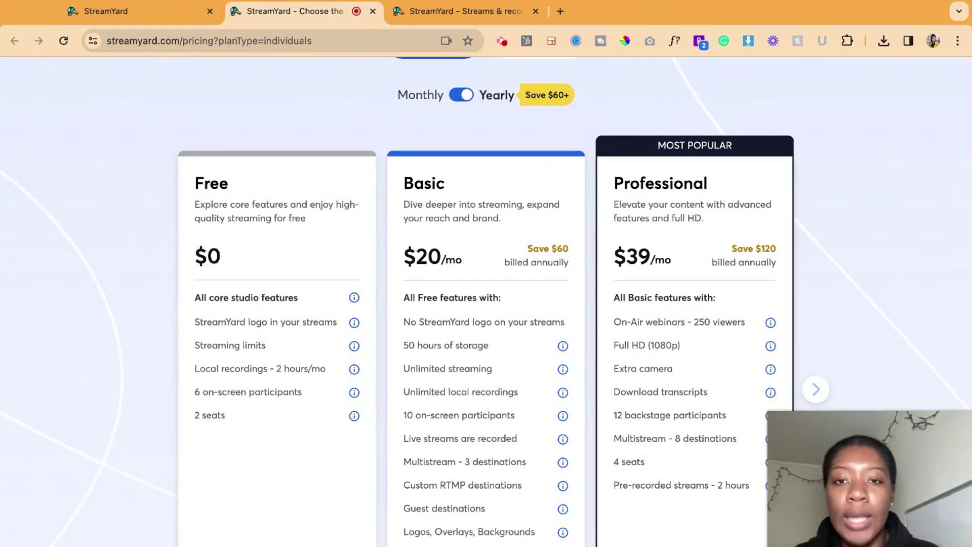
From the streams and recordings dashboard, start creating a new live stream
{"action": "left_click", "coordinate": [442, 19]}
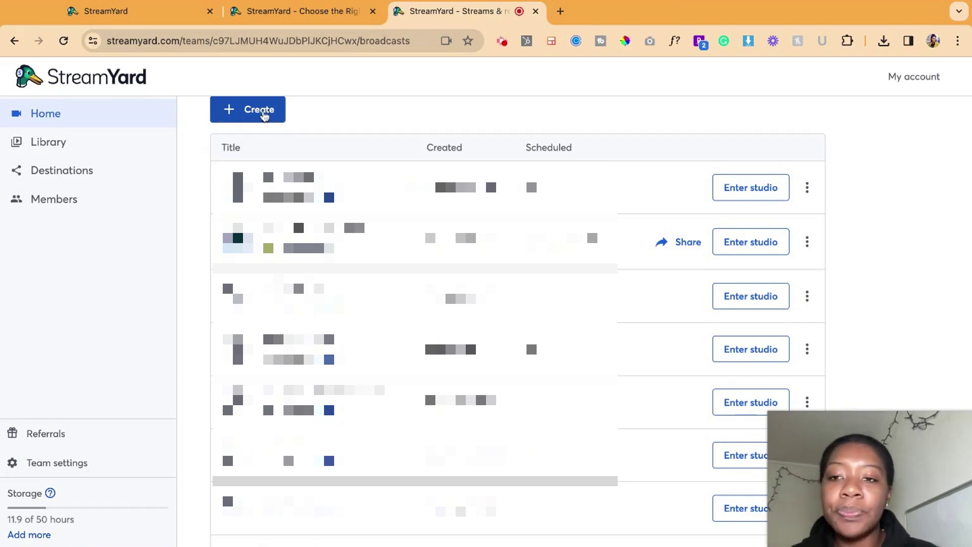
{"action": "left_click", "coordinate": [248, 110]}
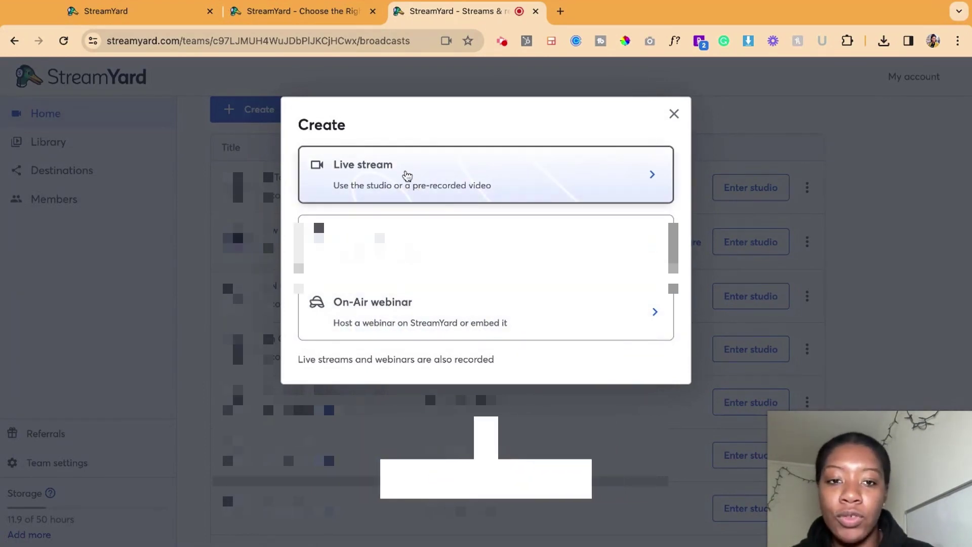
{"action": "left_click", "coordinate": [406, 175]}
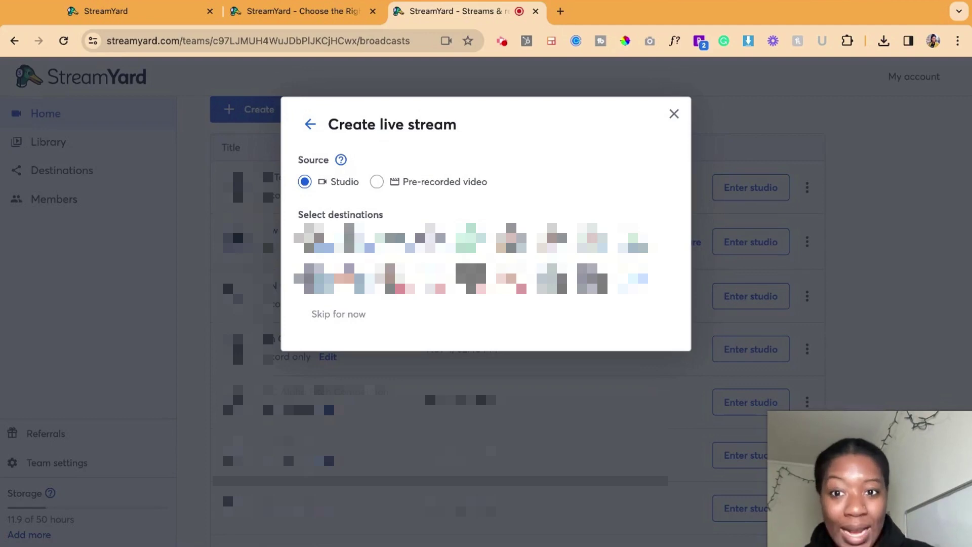
Keep Studio as the source and select the Facebook account as the destination
{"action": "left_click", "coordinate": [406, 179]}
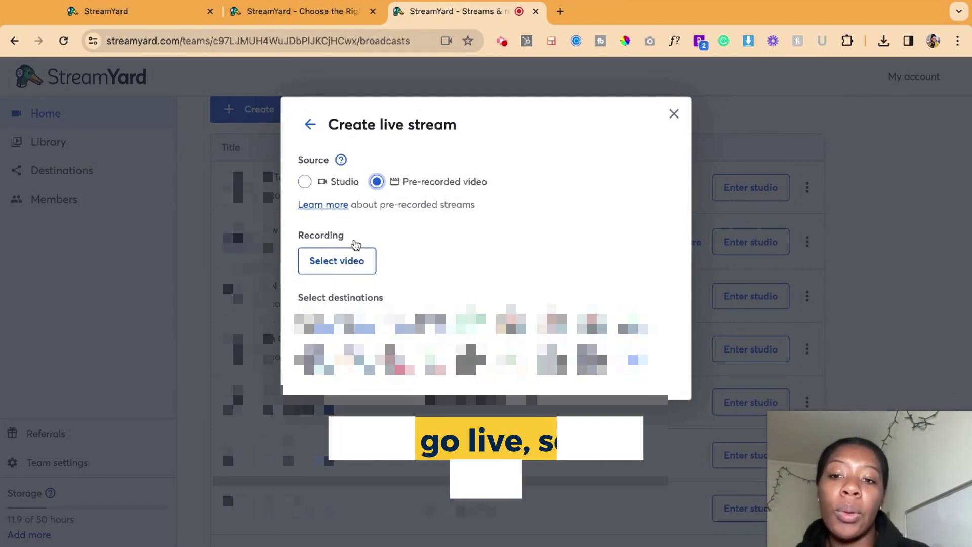
{"action": "left_click", "coordinate": [337, 191]}
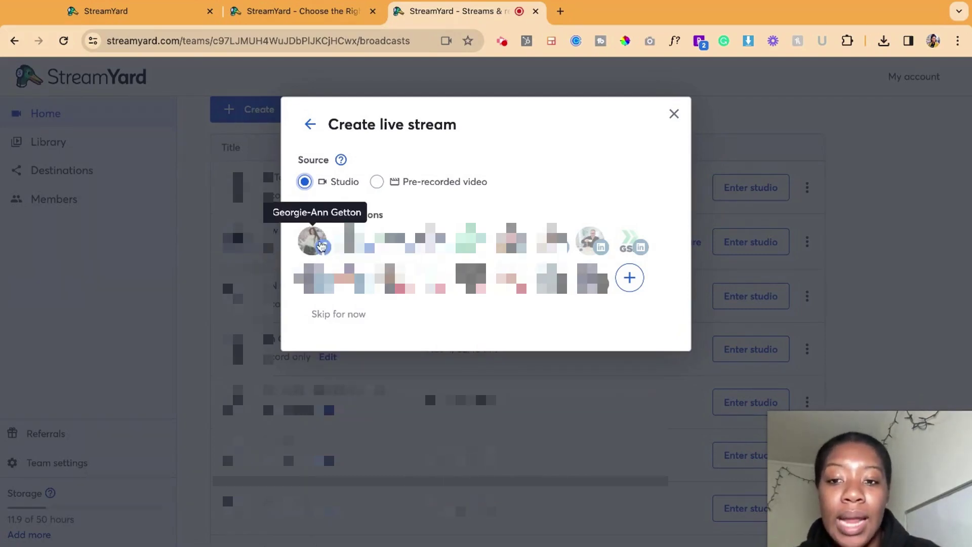
{"action": "left_click", "coordinate": [315, 243]}
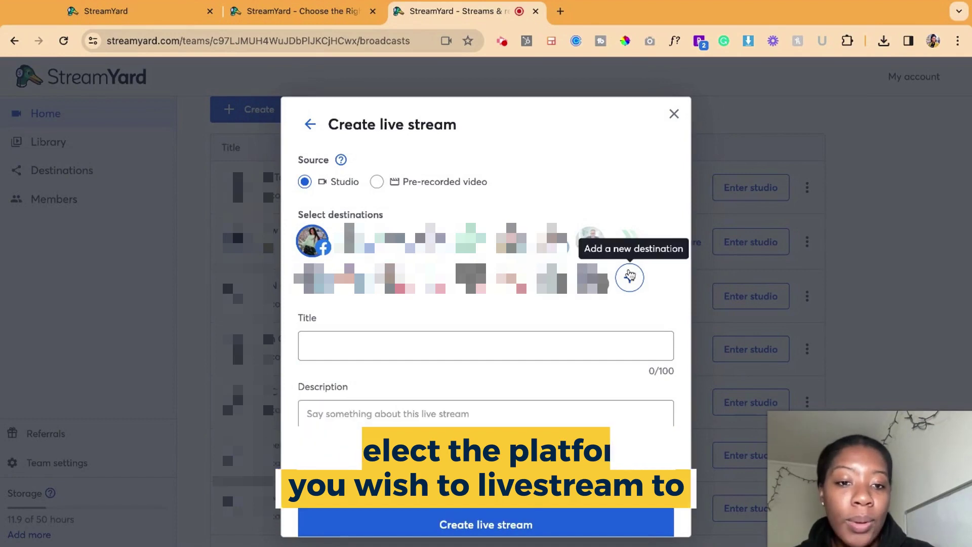
{"action": "left_click", "coordinate": [630, 279]}
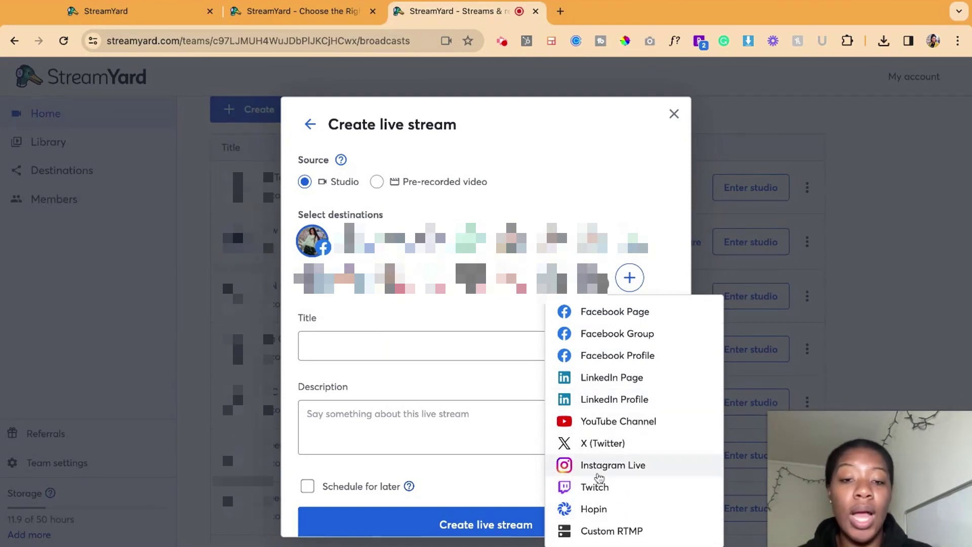
Title the stream 'Test Session' with description 'Description', leaving Schedule for later unchecked
{"action": "left_click", "coordinate": [656, 178]}
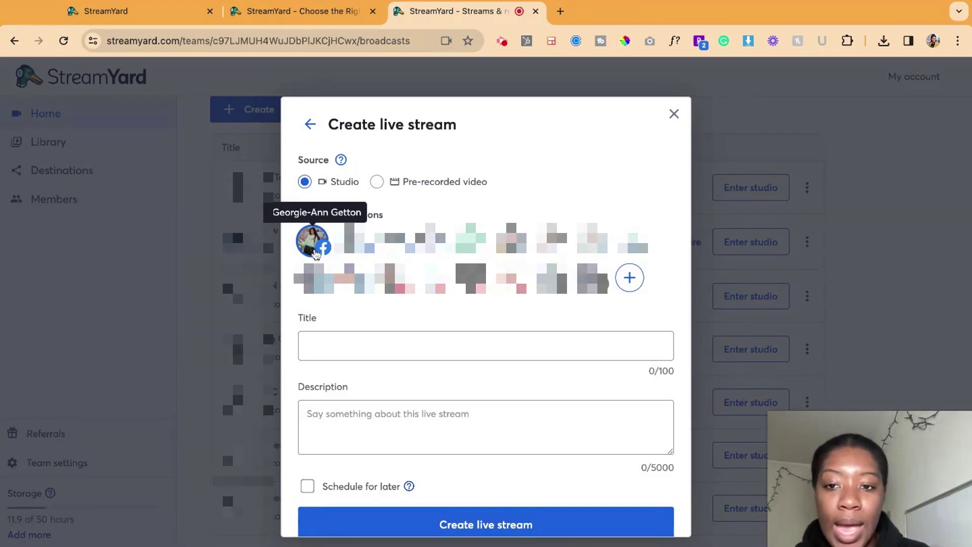
{"action": "left_click", "coordinate": [339, 340]}
{"action": "type", "text": "Tes"}
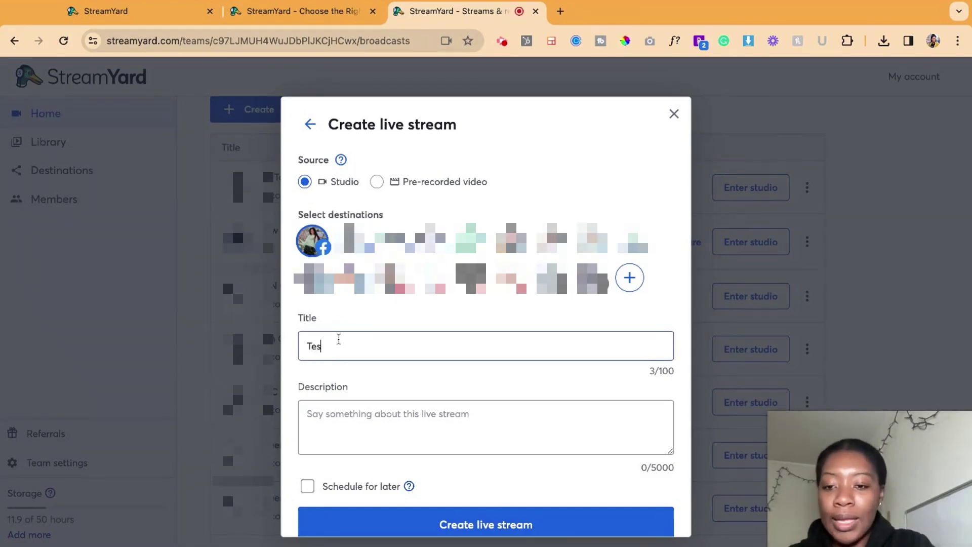
{"action": "type", "text": "t Session"}
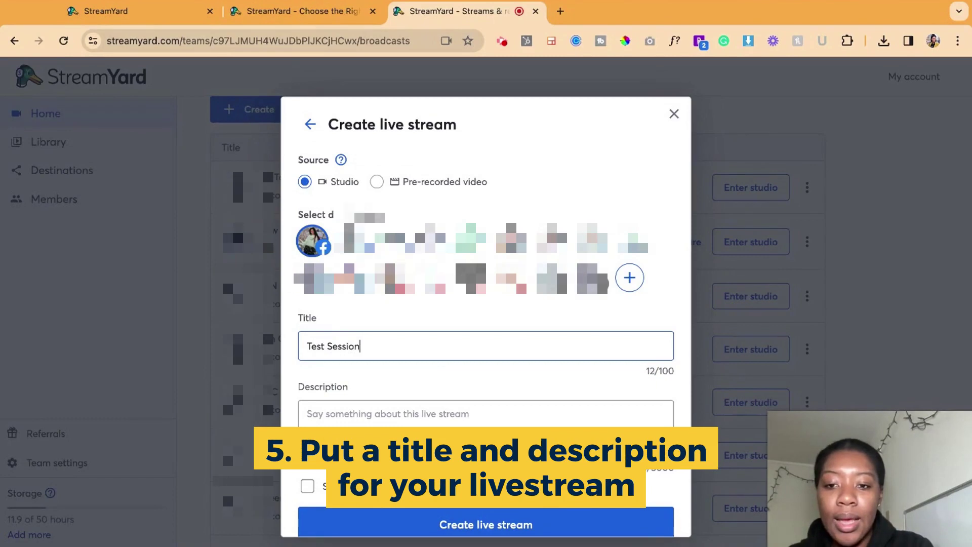
{"action": "key", "text": "Tab"}
{"action": "scroll", "coordinate": [443, 332], "scroll_direction": "down", "scroll_amount": 1}
{"action": "type", "text": "De"}
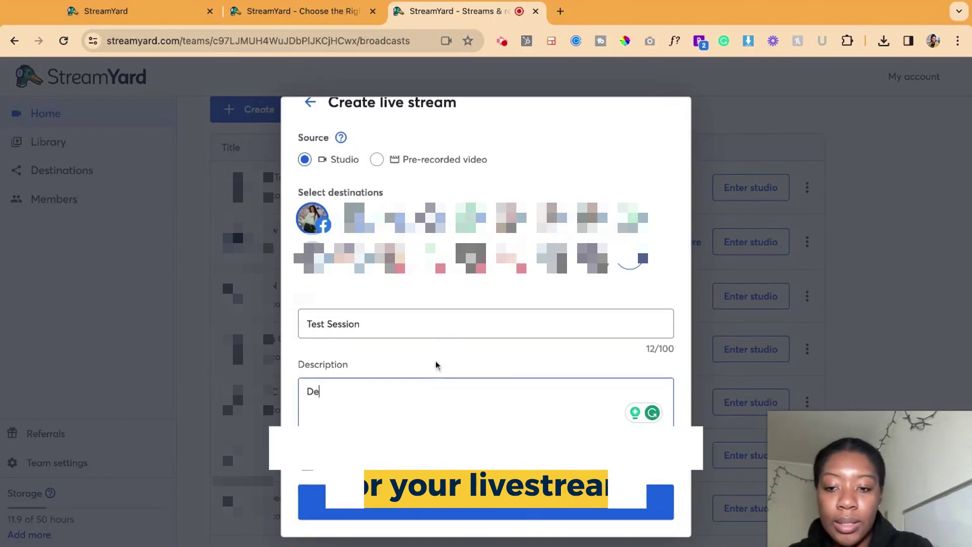
{"action": "type", "text": "scription"}
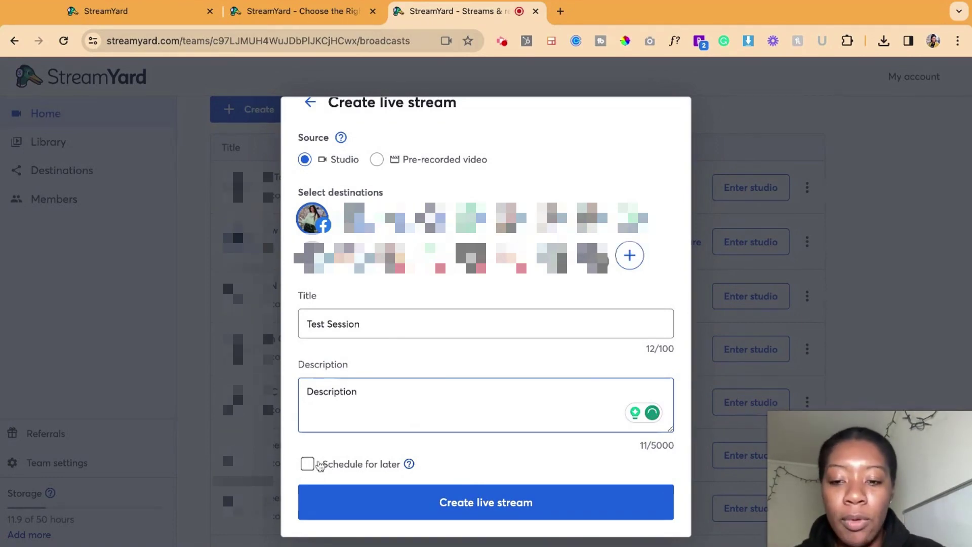
{"action": "left_click", "coordinate": [308, 465]}
{"action": "scroll", "coordinate": [440, 441], "scroll_direction": "down", "scroll_amount": 3}
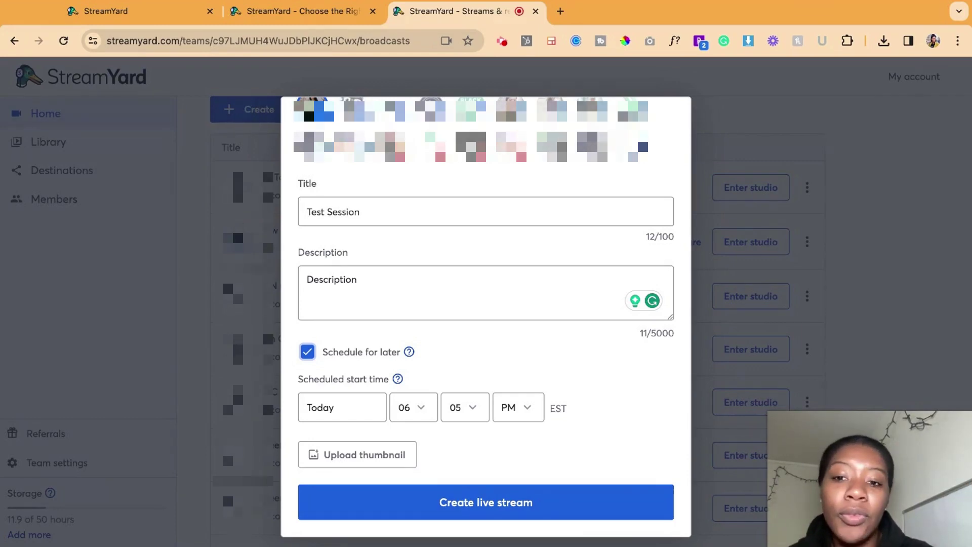
{"action": "left_click", "coordinate": [307, 352]}
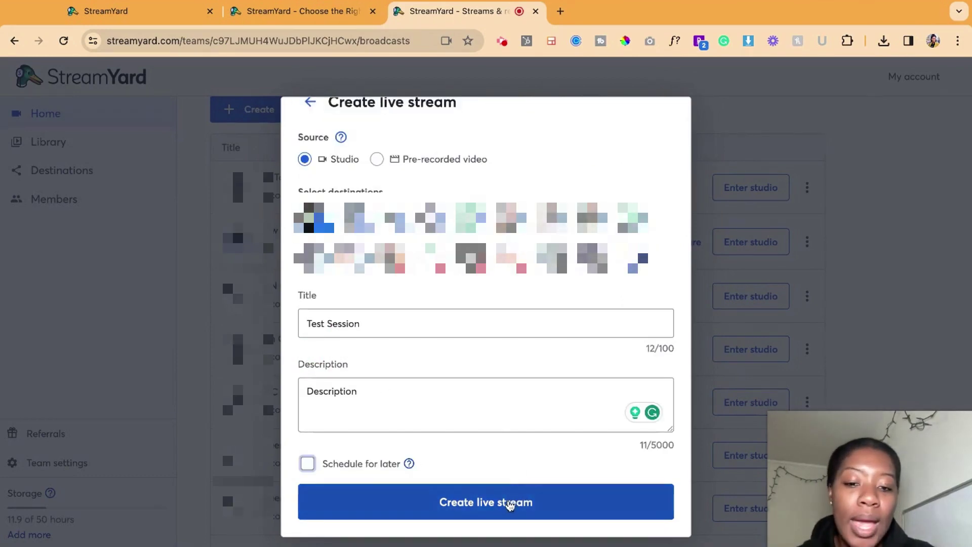
Create the live stream, mute the microphone, turn the camera off and enter the studio
{"action": "left_click", "coordinate": [510, 504]}
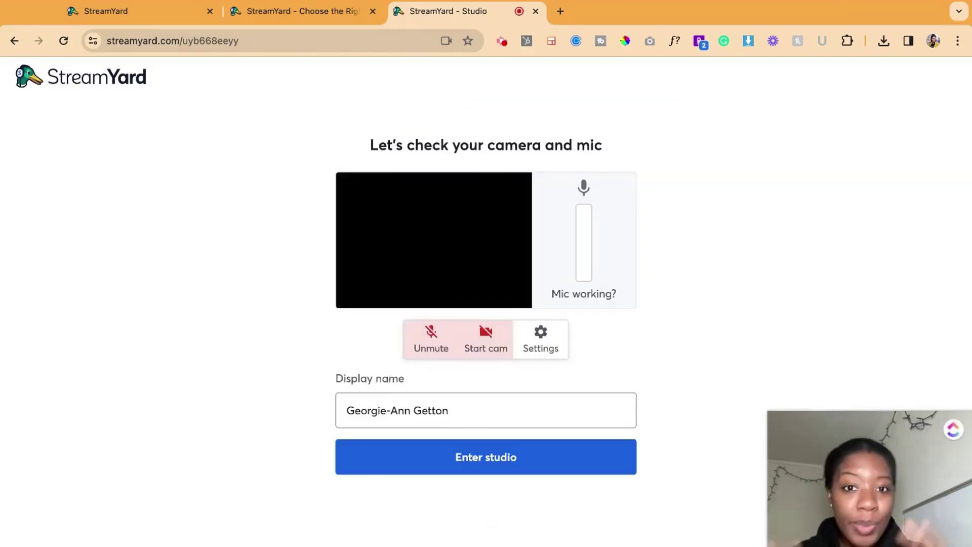
{"action": "left_click", "coordinate": [431, 345]}
{"action": "left_click", "coordinate": [487, 346]}
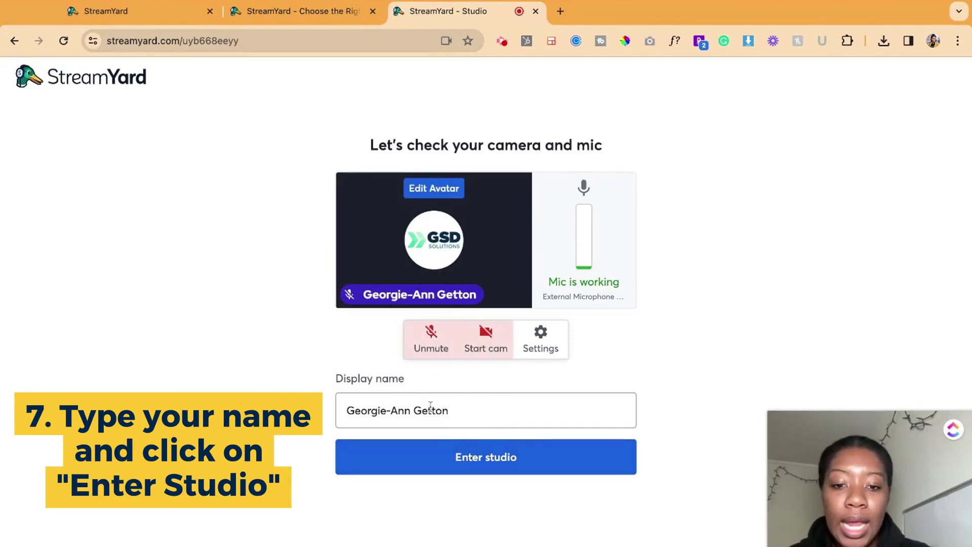
{"action": "left_click", "coordinate": [501, 448]}
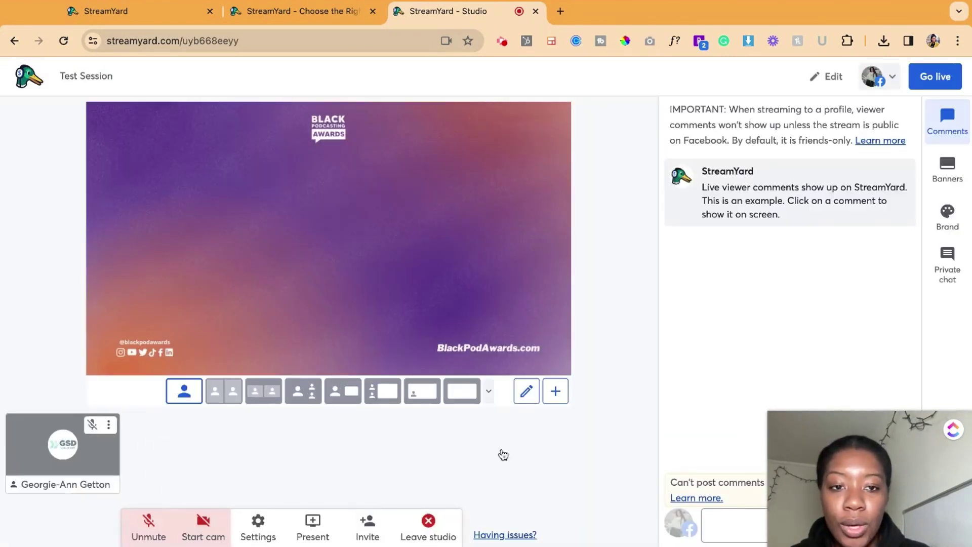
Switch the studio's brand from SFI to GSD in the Brand settings
{"action": "left_click", "coordinate": [948, 169]}
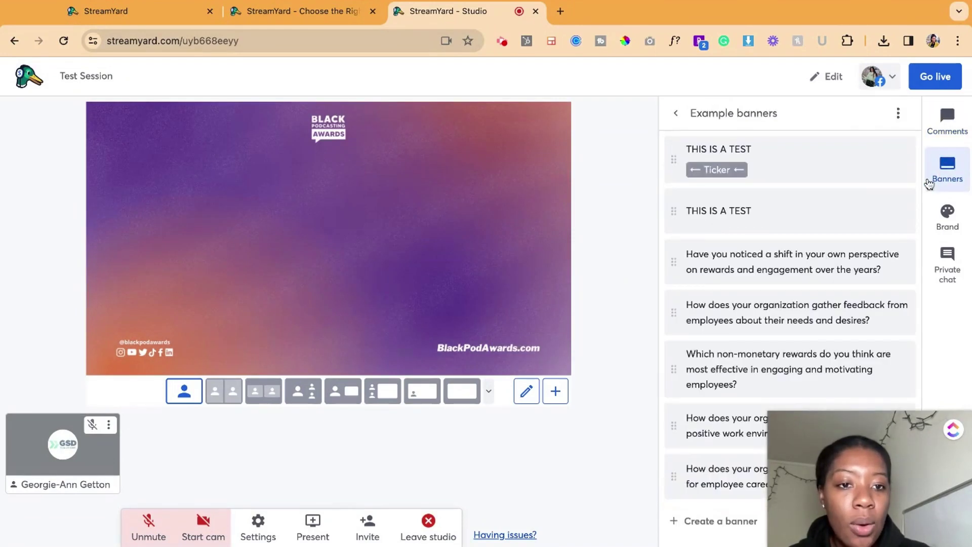
{"action": "left_click", "coordinate": [946, 234]}
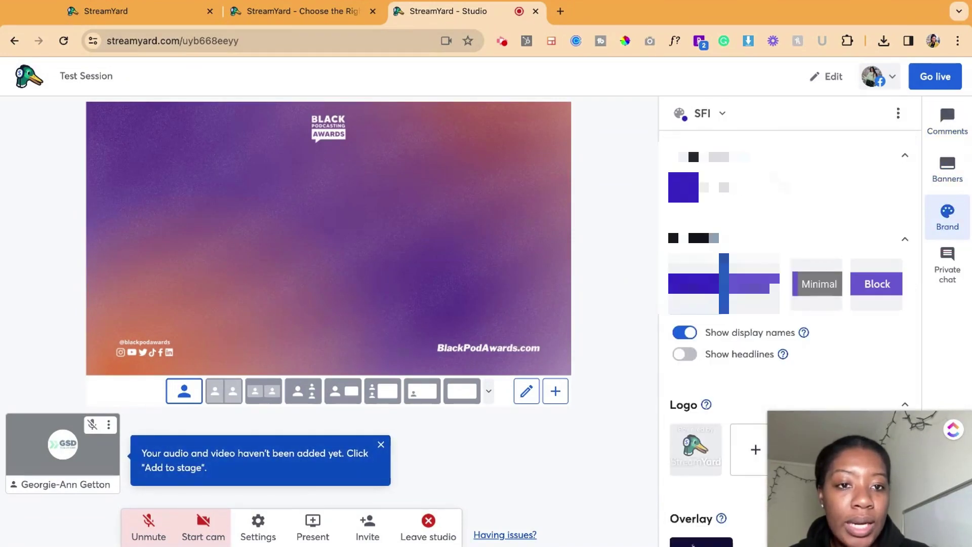
{"action": "left_click", "coordinate": [726, 111]}
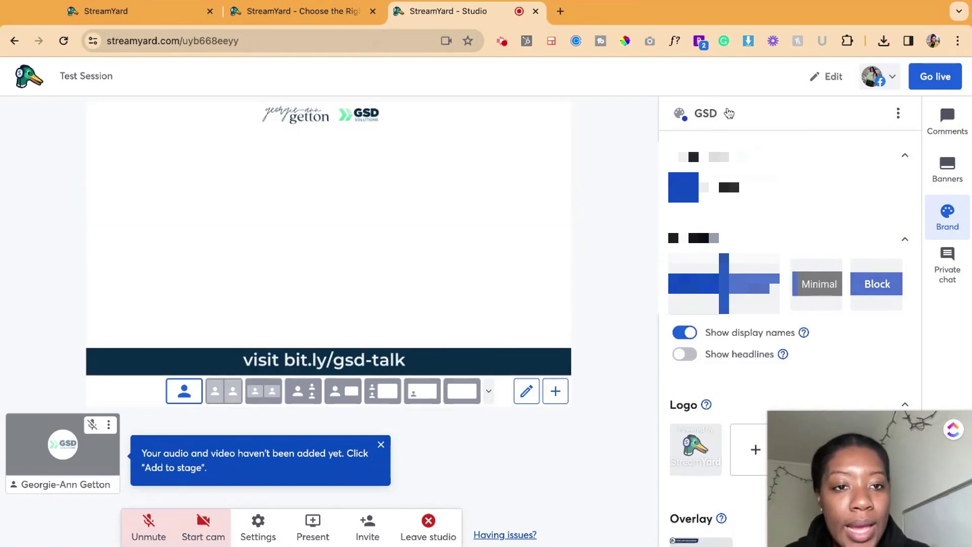
{"action": "left_click", "coordinate": [729, 113]}
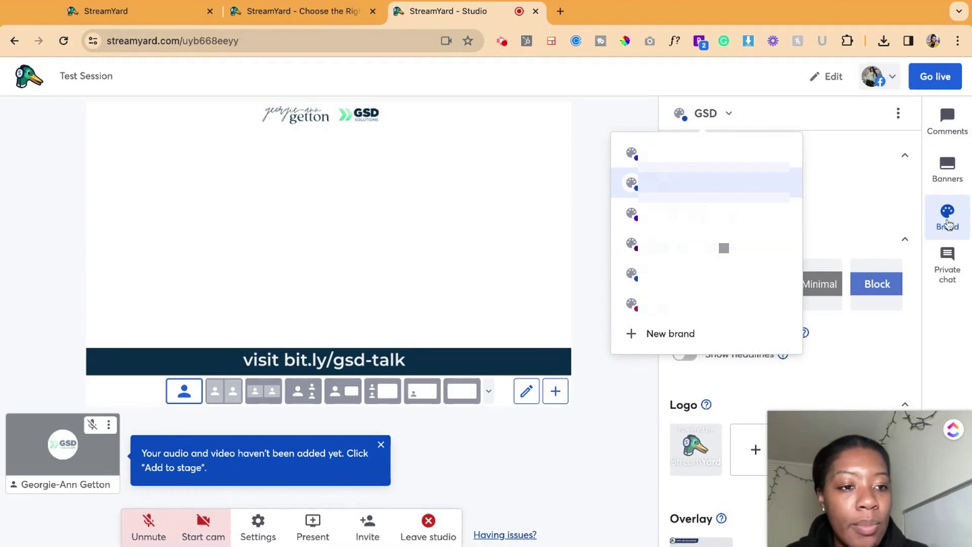
{"action": "left_click", "coordinate": [948, 219]}
{"action": "left_click", "coordinate": [946, 215]}
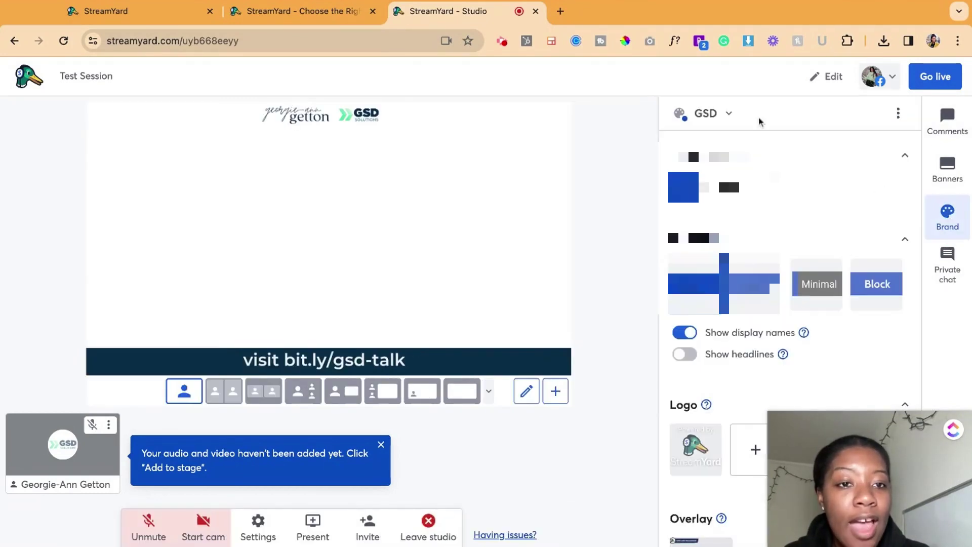
{"action": "left_click", "coordinate": [730, 115]}
{"action": "left_click", "coordinate": [765, 123]}
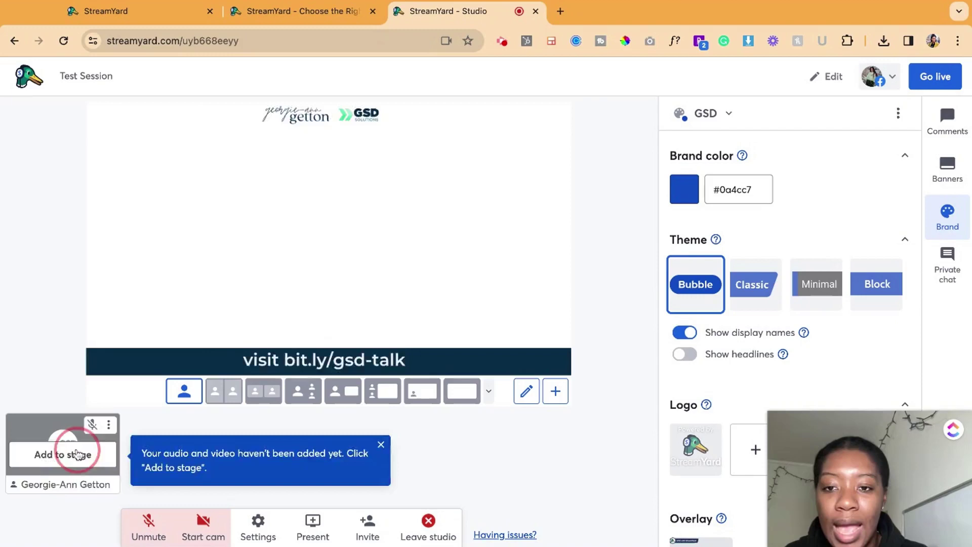
Add the participant to the stage and apply the first framed layout in the second row
{"action": "left_click", "coordinate": [79, 454]}
{"action": "left_click", "coordinate": [490, 398]}
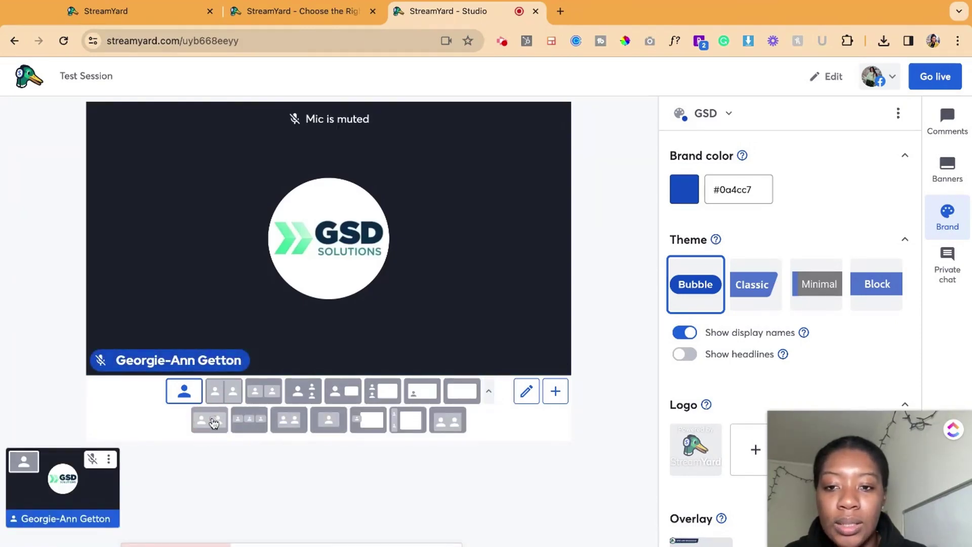
{"action": "left_click", "coordinate": [209, 420]}
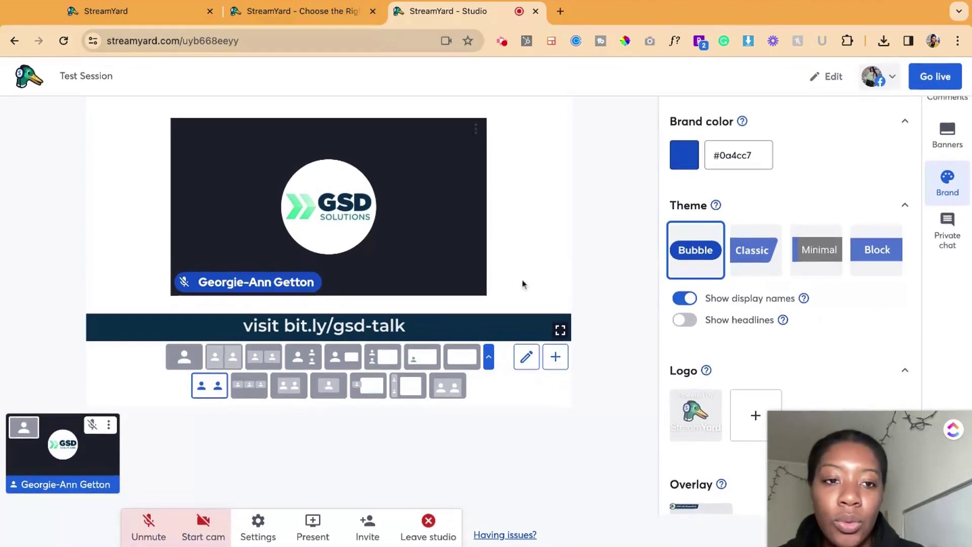
{"action": "left_click", "coordinate": [489, 357]}
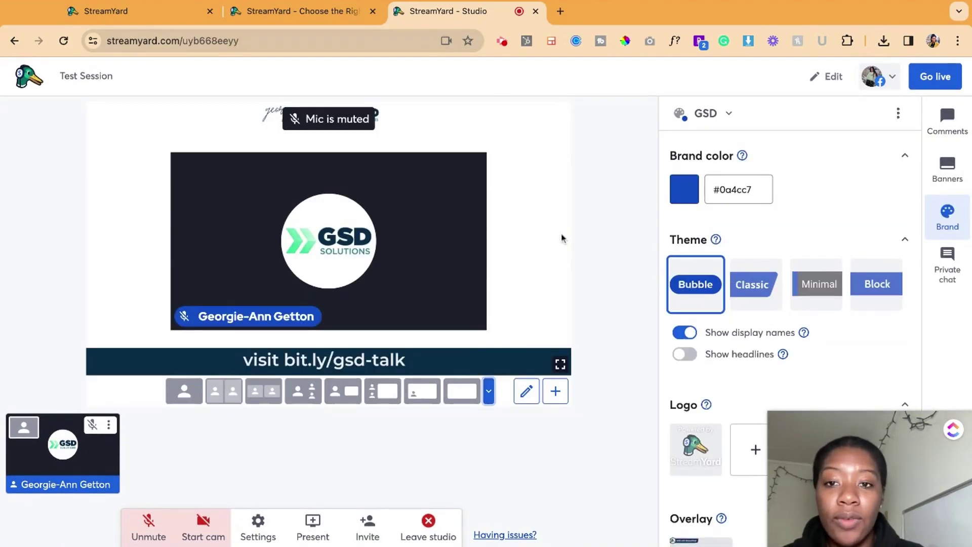
{"action": "scroll", "coordinate": [769, 252], "scroll_direction": "down", "scroll_amount": 2}
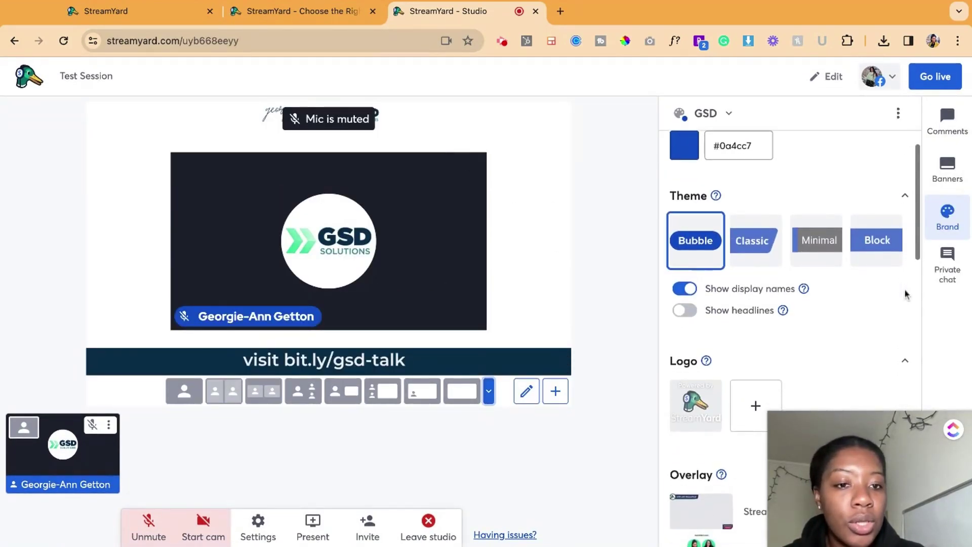
{"action": "scroll", "coordinate": [704, 310], "scroll_direction": "down", "scroll_amount": 5}
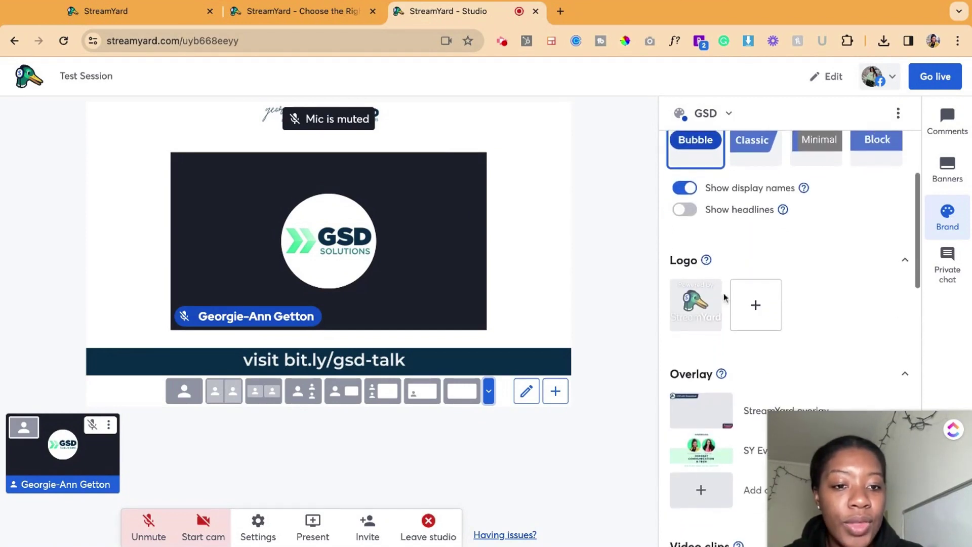
{"action": "scroll", "coordinate": [703, 324], "scroll_direction": "down", "scroll_amount": 10}
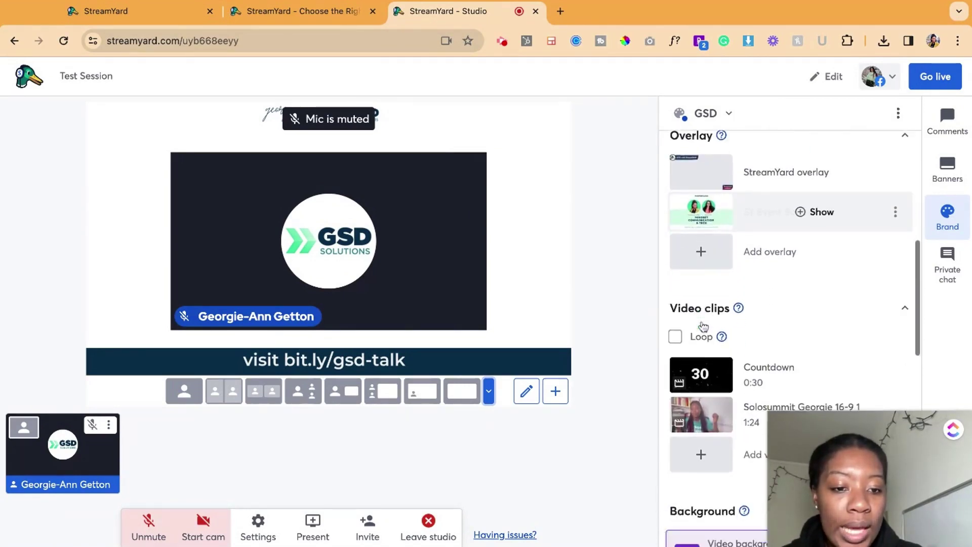
{"action": "scroll", "coordinate": [709, 334], "scroll_direction": "down", "scroll_amount": 7}
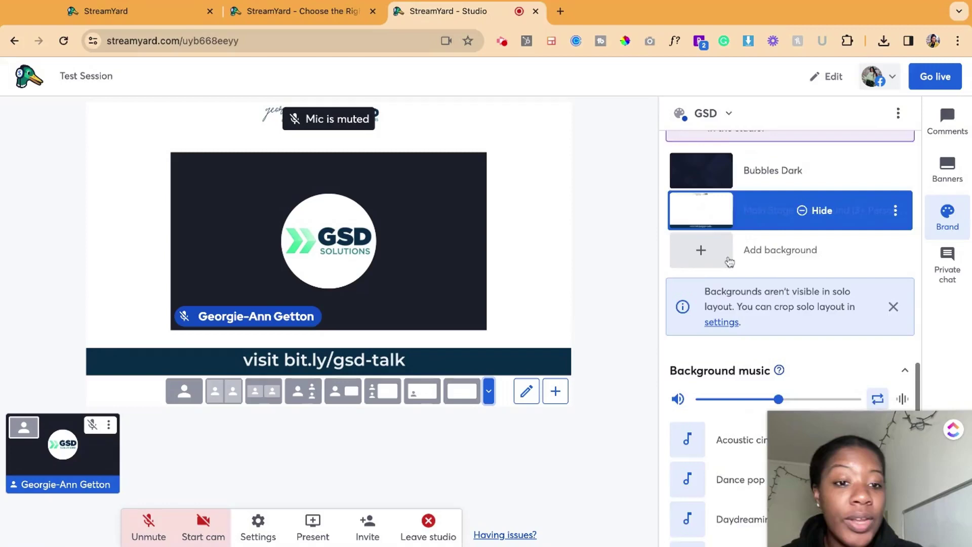
{"action": "scroll", "coordinate": [720, 365], "scroll_direction": "up", "scroll_amount": 20}
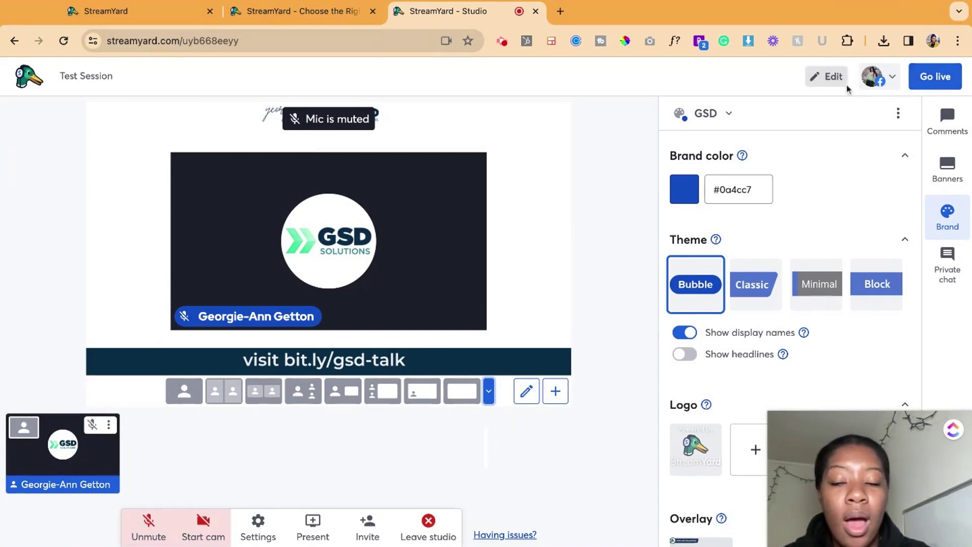
Go live to Facebook, confirm the broadcast, and turn the camera on
{"action": "left_click", "coordinate": [933, 81]}
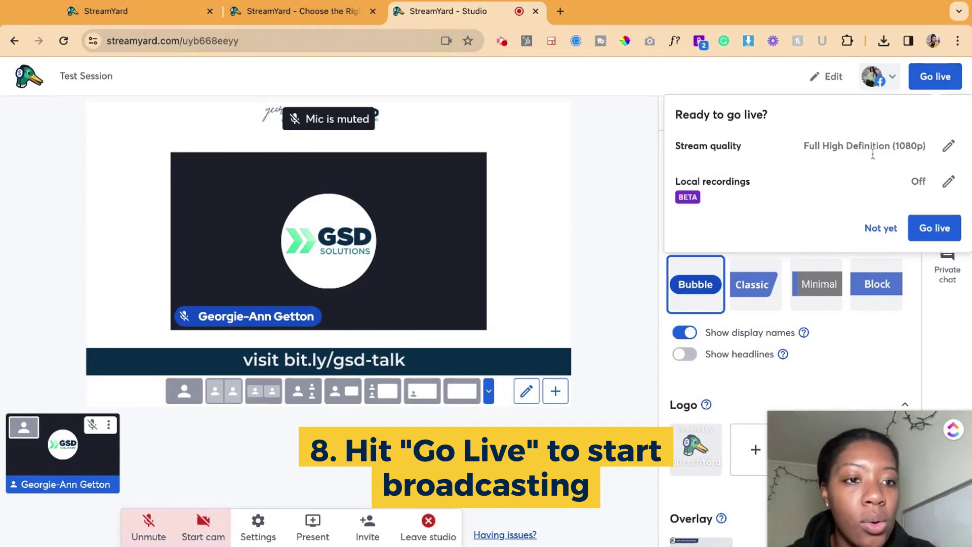
{"action": "left_click", "coordinate": [943, 228]}
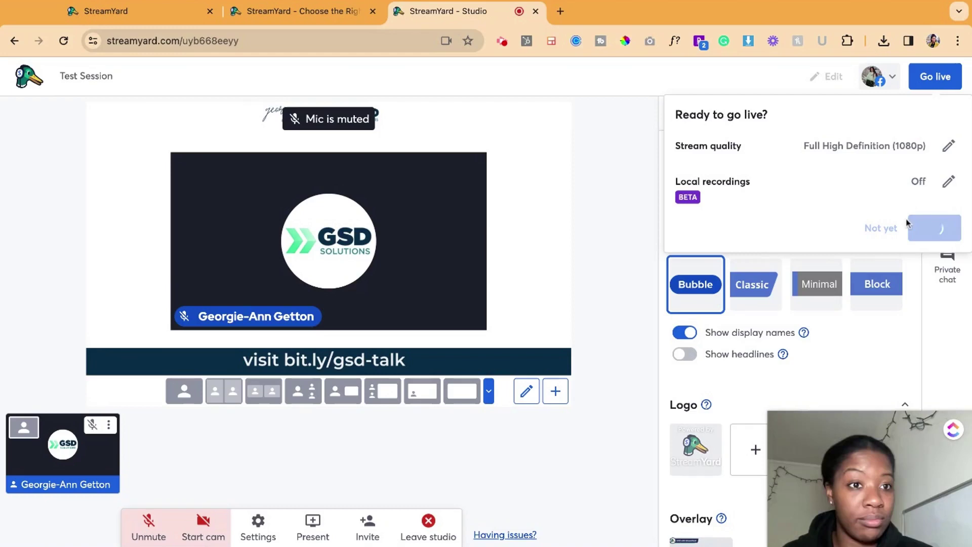
{"action": "left_click", "coordinate": [205, 525]}
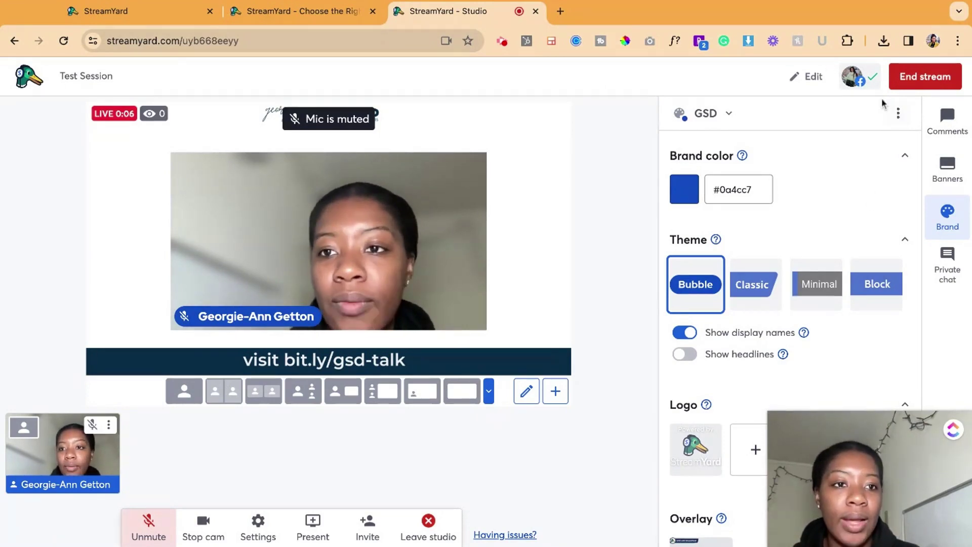
Choose View on Facebook from the Facebook destination's menu to watch the live stream
{"action": "left_click", "coordinate": [872, 79]}
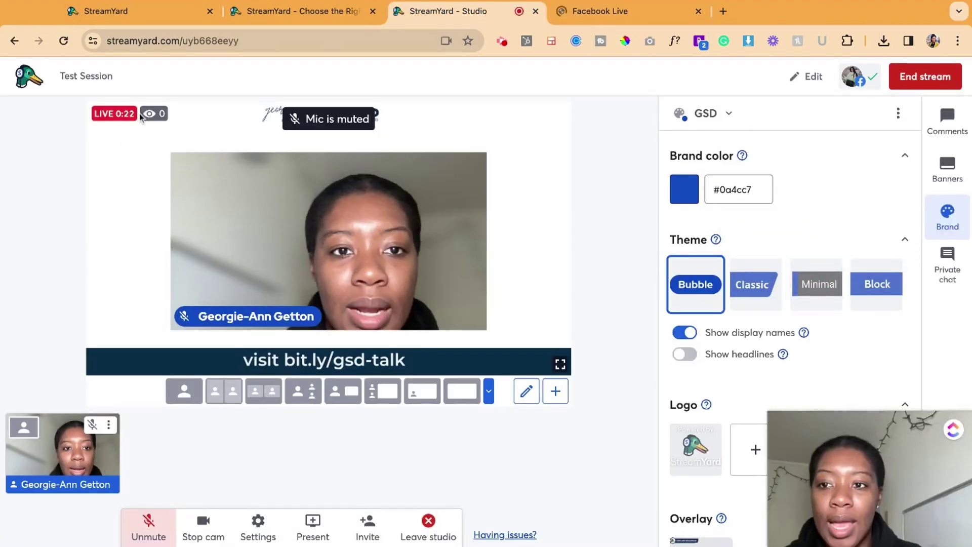
{"action": "mouse_move", "coordinate": [155, 116]}
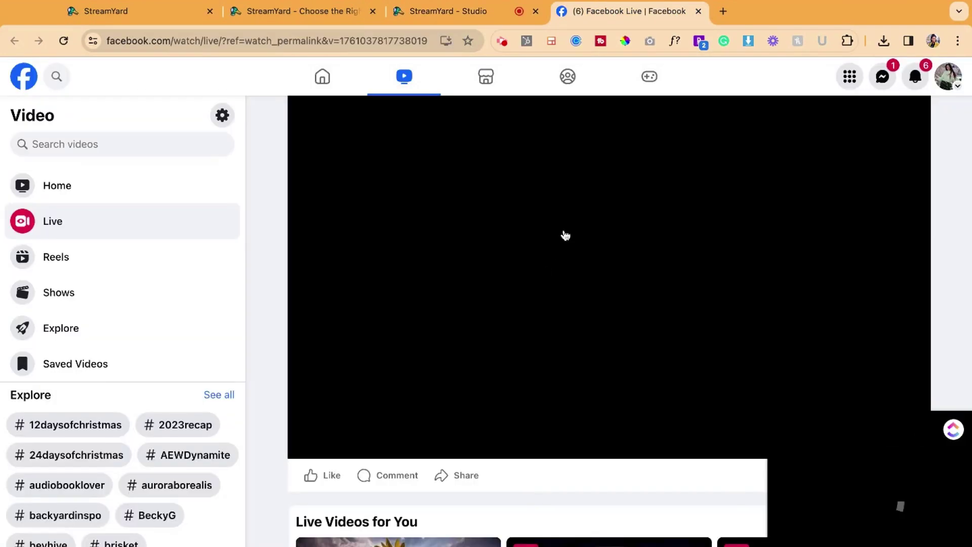
Check the Test Session playing live on Facebook with GSD branding, then return to the StreamYard studio
{"action": "scroll", "coordinate": [567, 252], "scroll_direction": "down", "scroll_amount": 3}
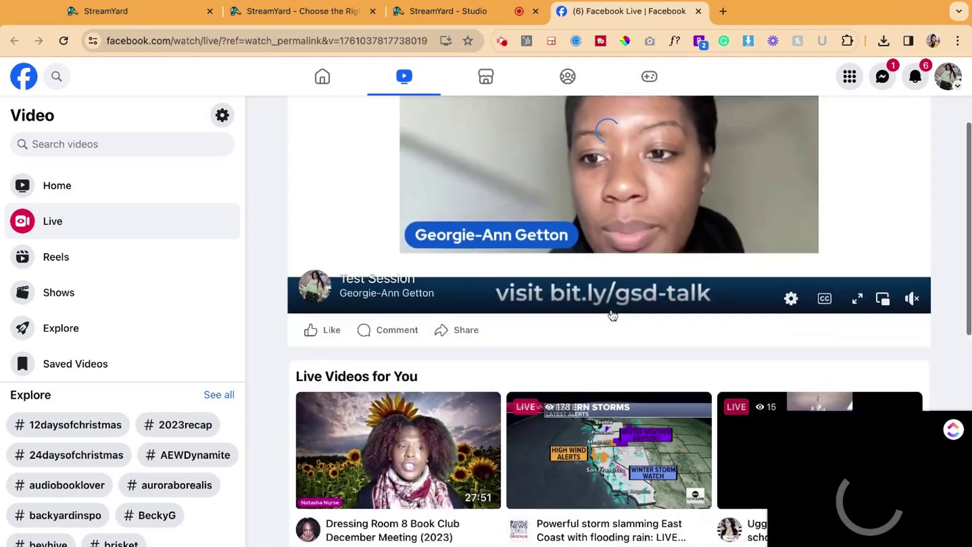
{"action": "scroll", "coordinate": [613, 304], "scroll_direction": "up", "scroll_amount": 3}
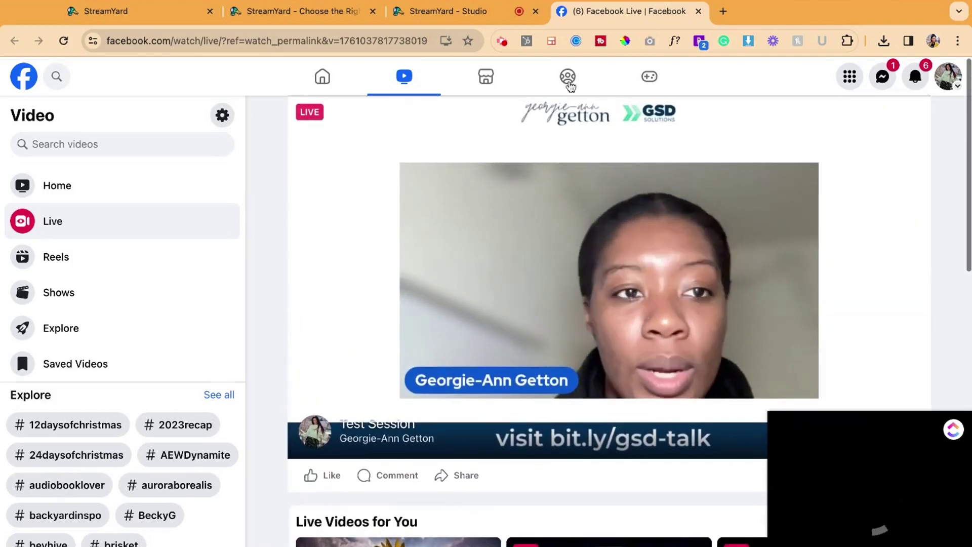
{"action": "key", "text": "ctrl+shift+Tab"}
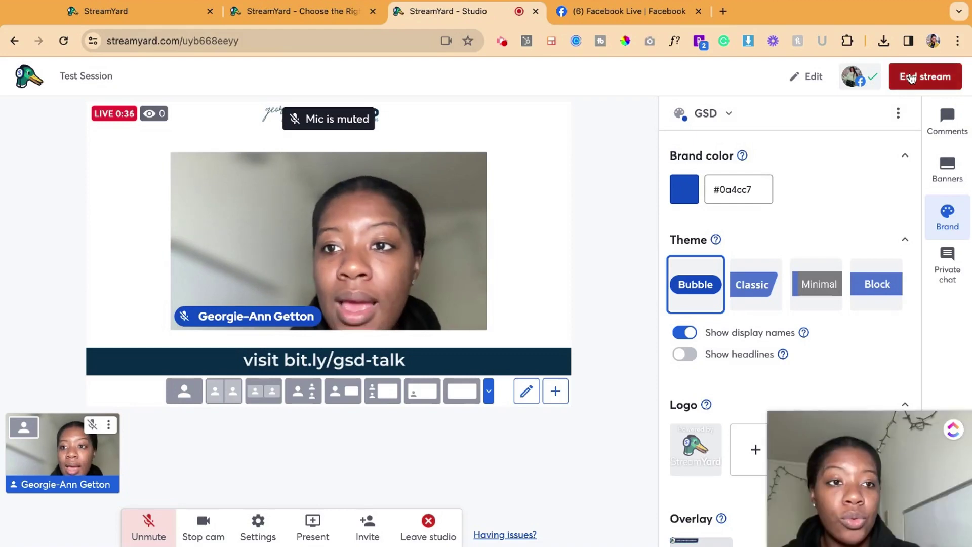
End the broadcast and confirm it, turn the camera off, and remove the participant from the stage
{"action": "left_click", "coordinate": [910, 77]}
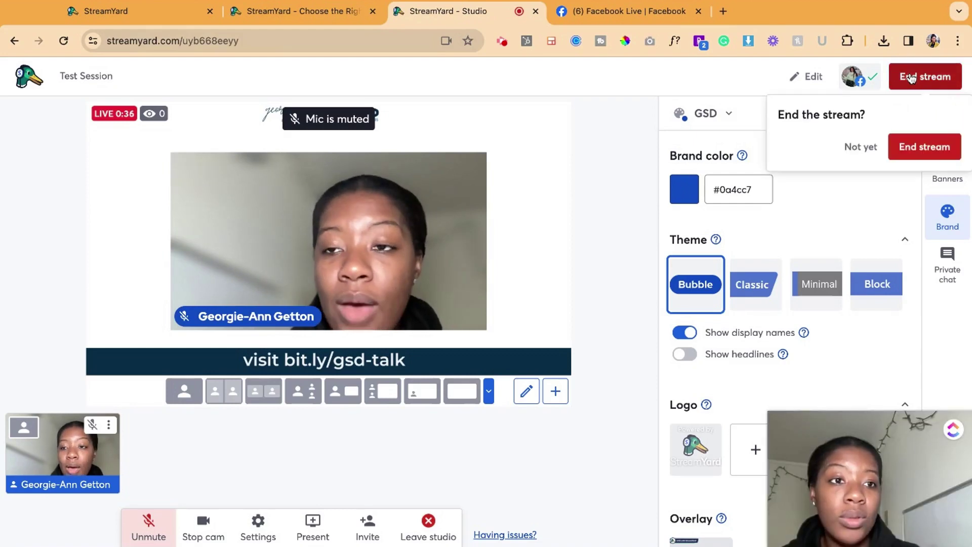
{"action": "left_click", "coordinate": [937, 151]}
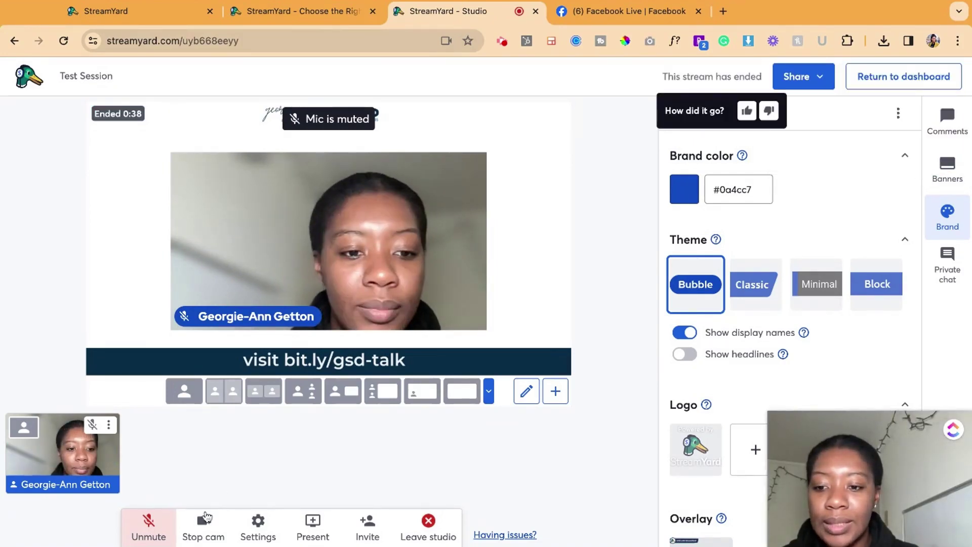
{"action": "left_click", "coordinate": [203, 523]}
{"action": "left_click", "coordinate": [39, 455]}
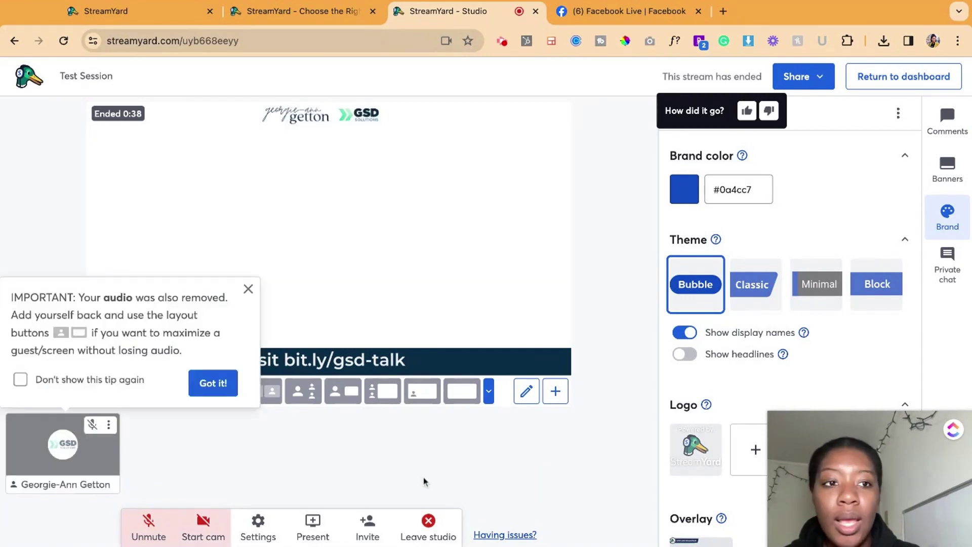